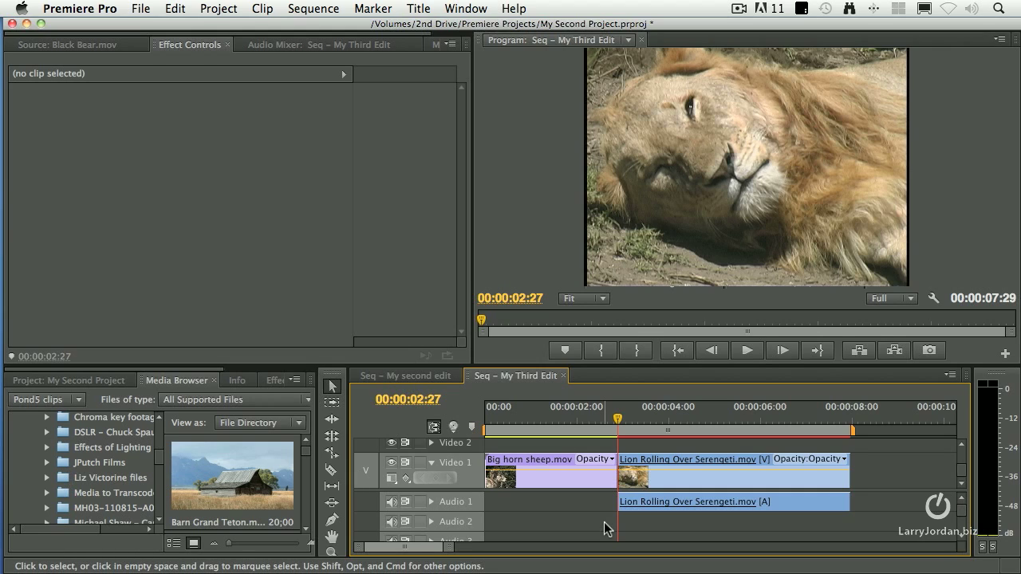
# Apply a Cross Dissolve at the sheep-lion cut, preview it, and zoom in on it
pyautogui.click(616, 473)
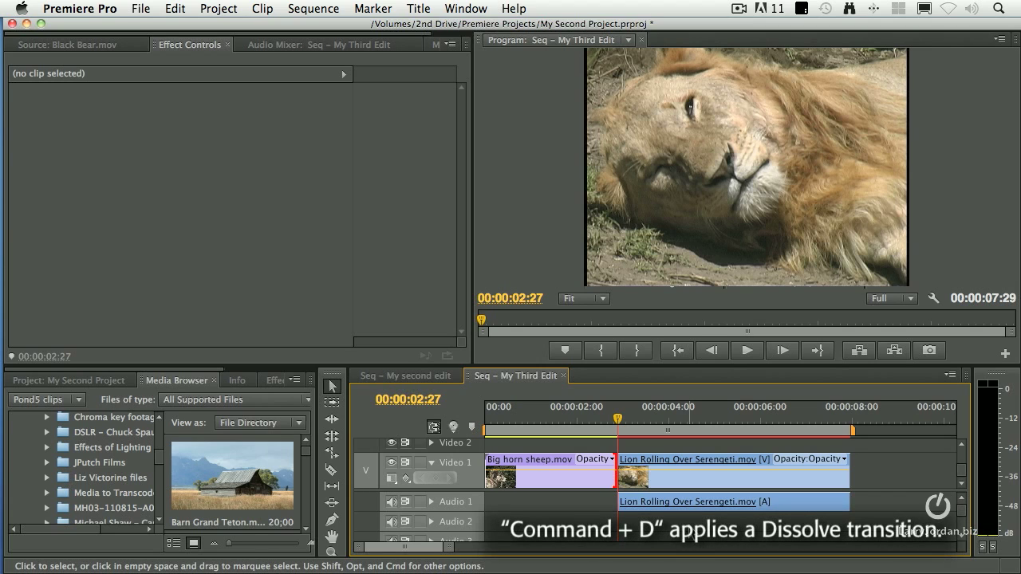
pyautogui.press('super+d')
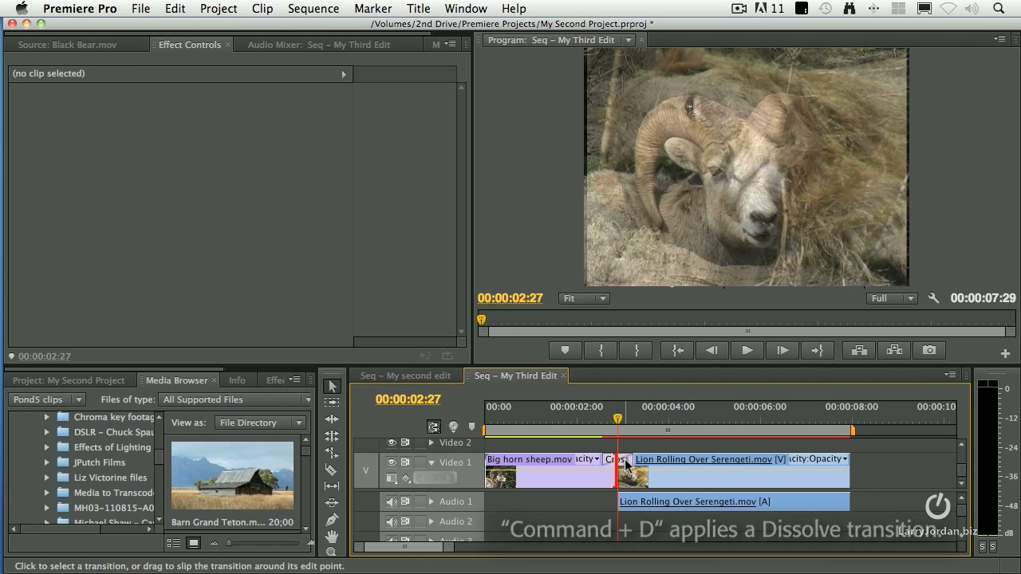
pyautogui.click(582, 418)
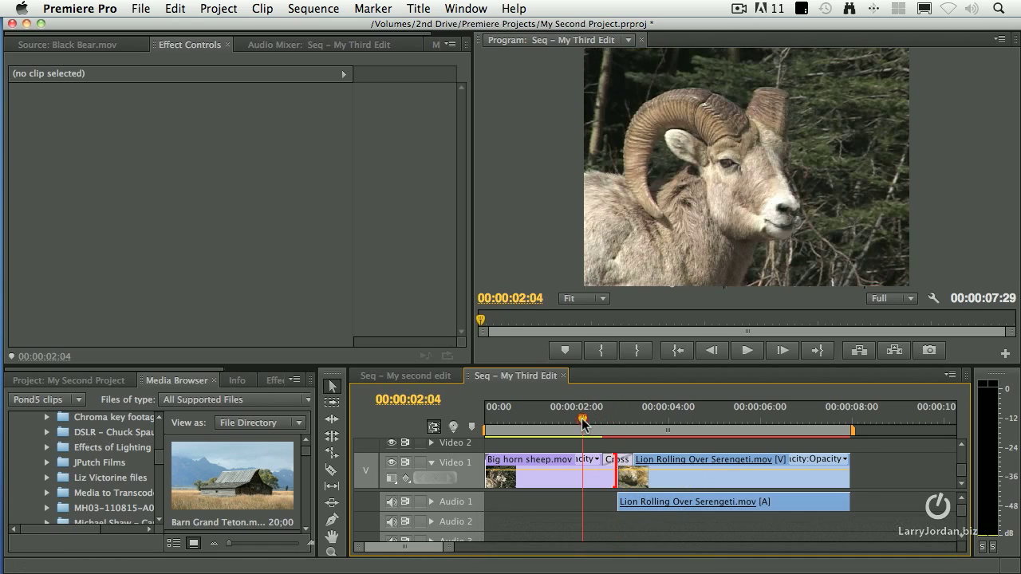
pyautogui.press('space')
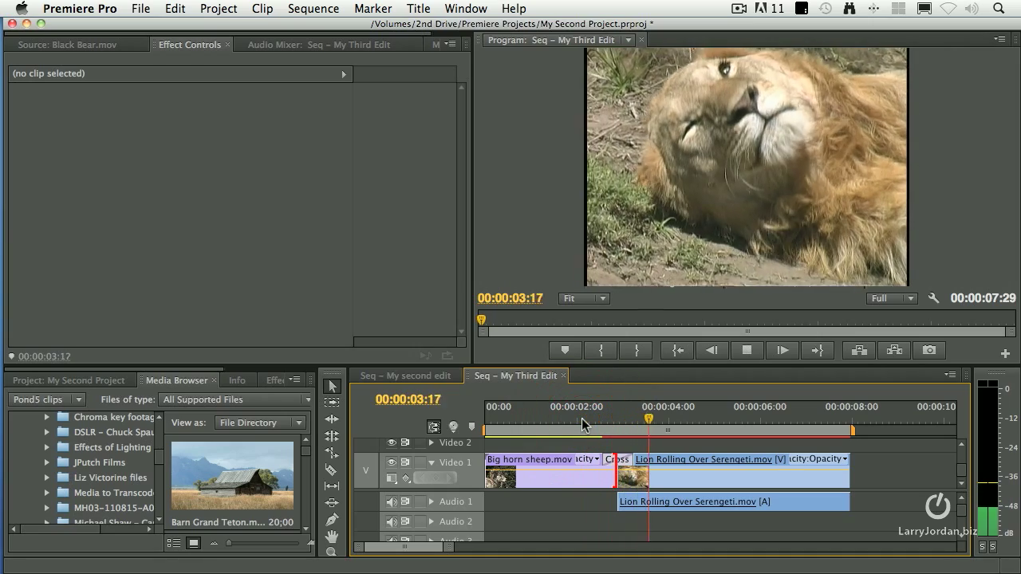
pyautogui.click(582, 418)
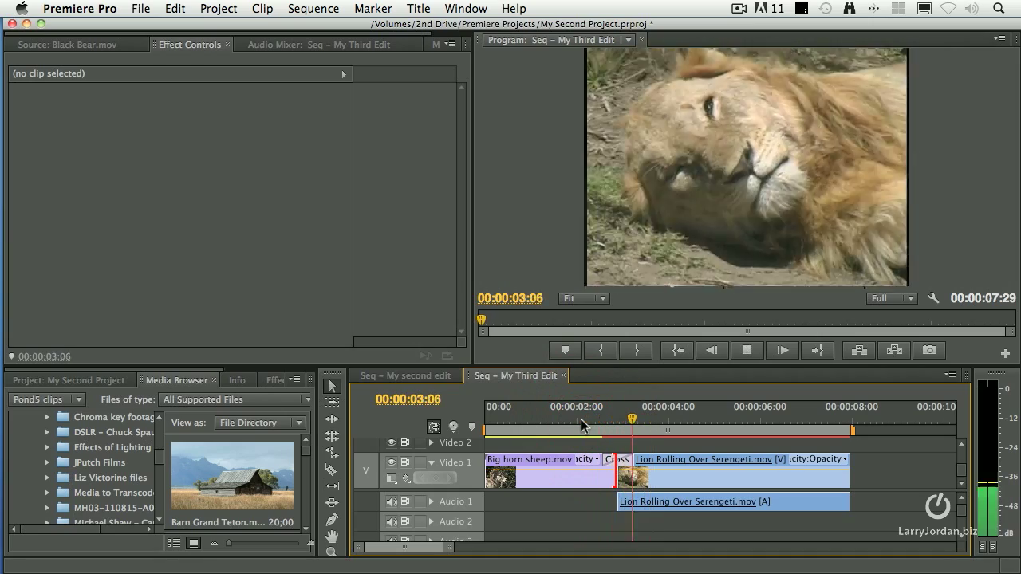
pyautogui.press('space')
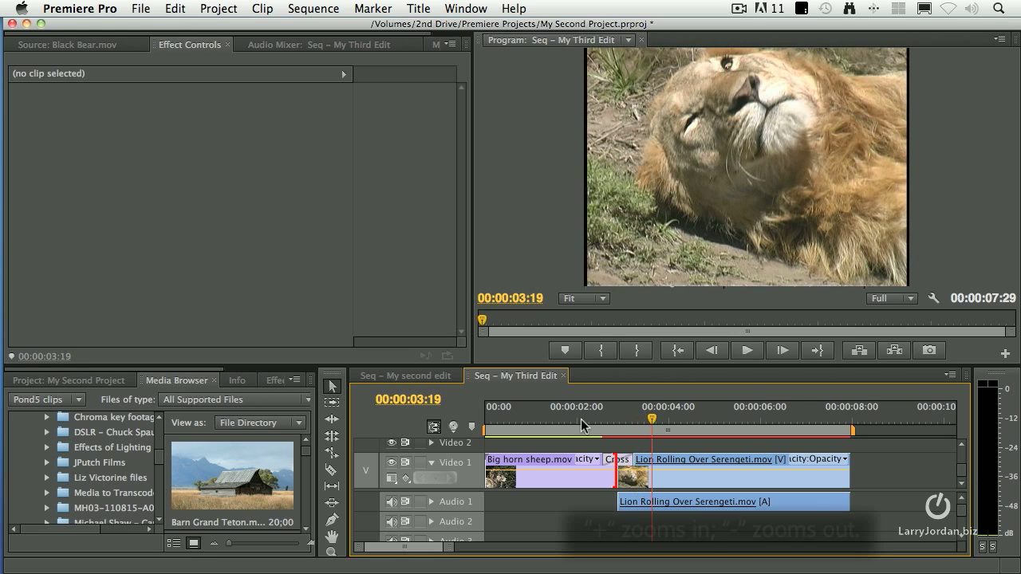
pyautogui.press('=')
pyautogui.press('=')
pyautogui.press('=')
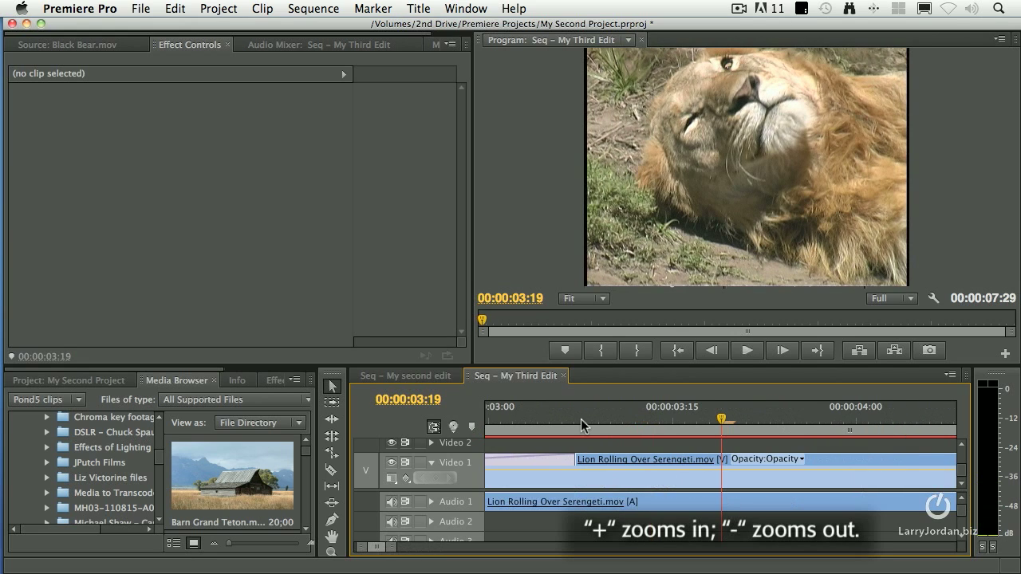
pyautogui.hscroll(-5, 585, 420)
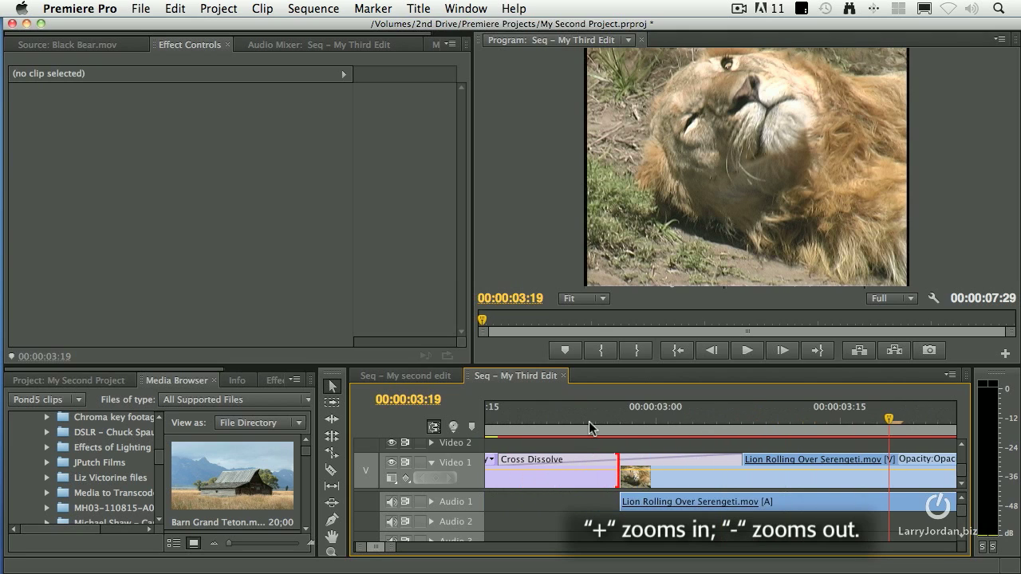
pyautogui.hscroll(-3, 588, 429)
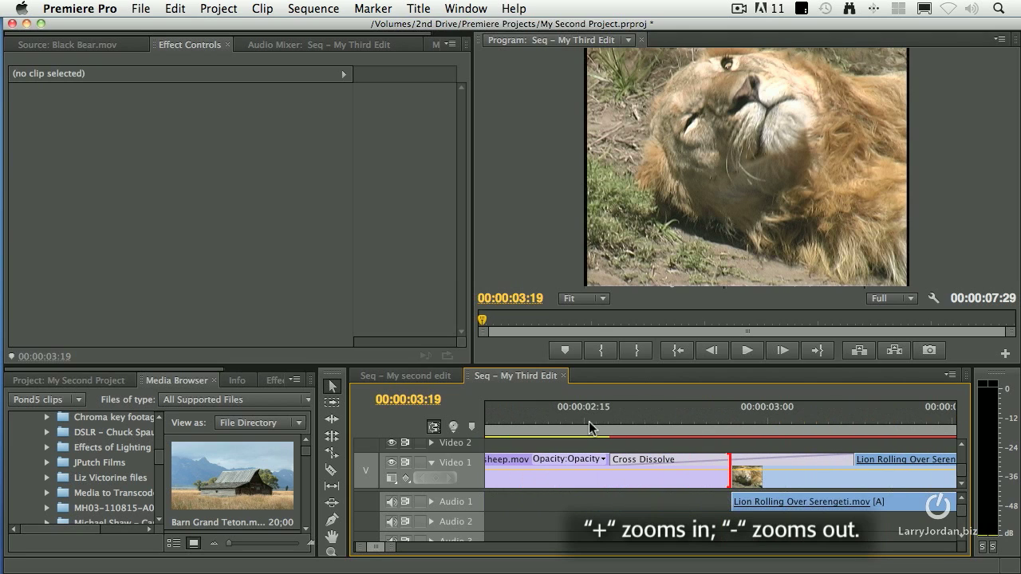
# Extend both edges of the Cross Dissolve so it runs 00:00:00:27, centred on the cut
pyautogui.moveTo(852, 459); pyautogui.dragTo(895, 459)
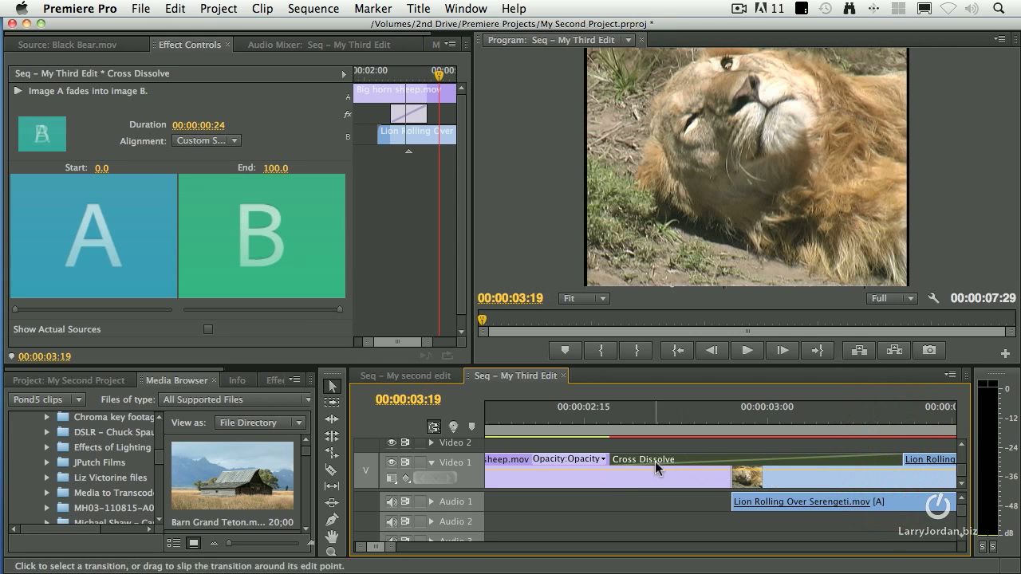
pyautogui.moveTo(613, 459); pyautogui.dragTo(710, 459)
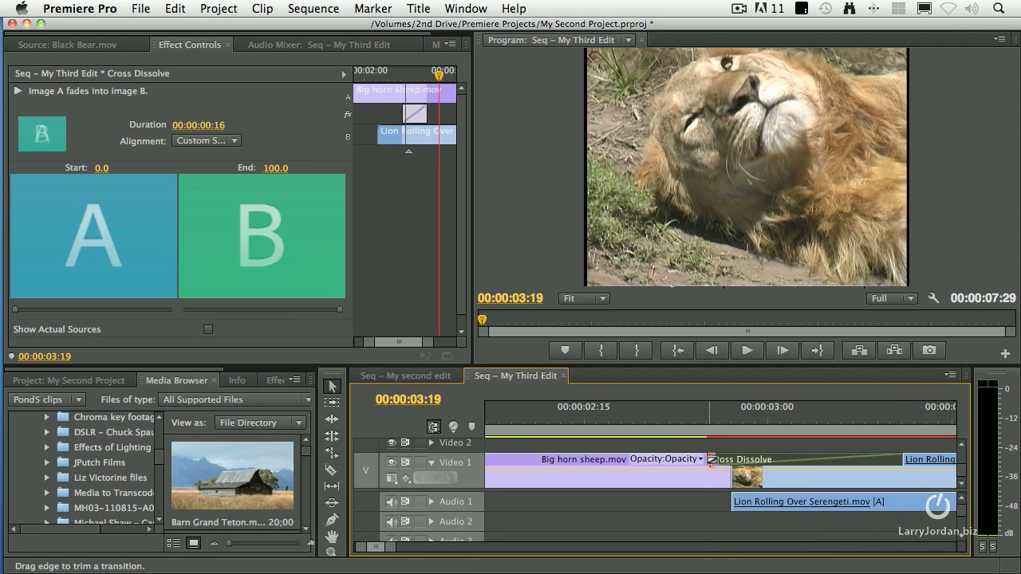
pyautogui.moveTo(710, 462); pyautogui.dragTo(578, 461)
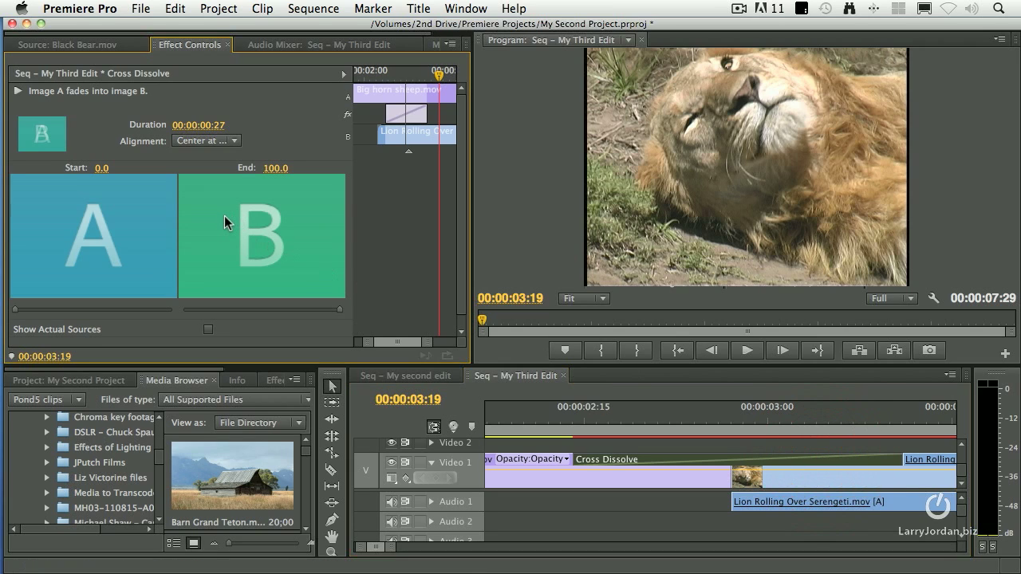
# Set the Cross Dissolve duration to 00:00:00:20
pyautogui.click(185, 126)
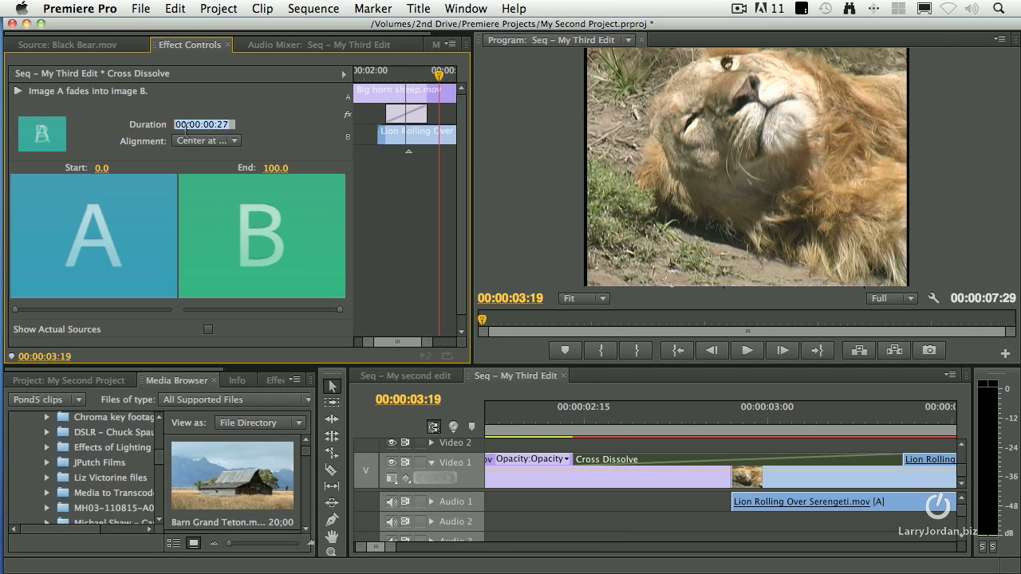
pyautogui.write('20')
pyautogui.press('Return')
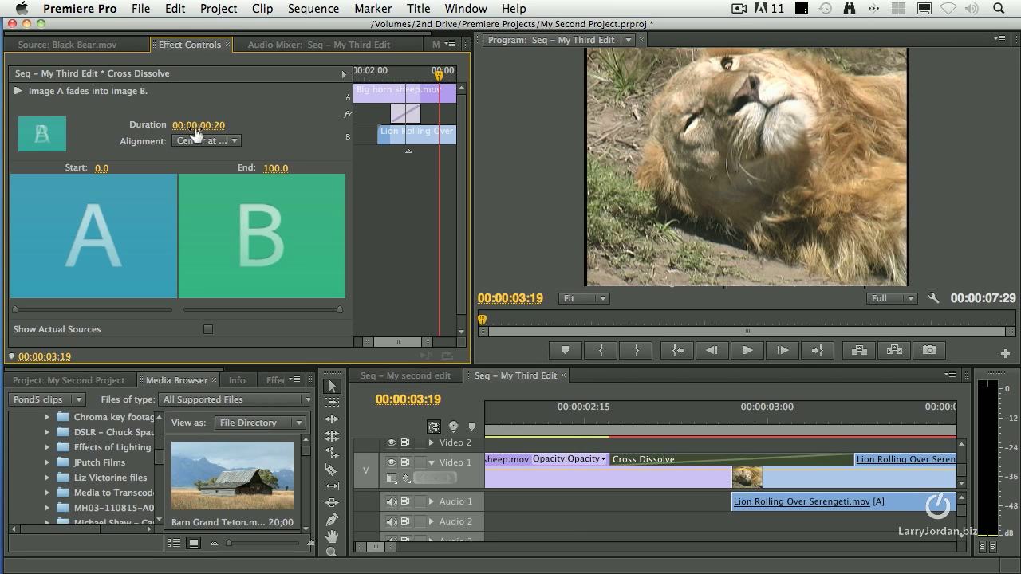
# Try the Start at Cut and End at Cut alignments, then settle on Center at Cut
pyautogui.click(211, 139)
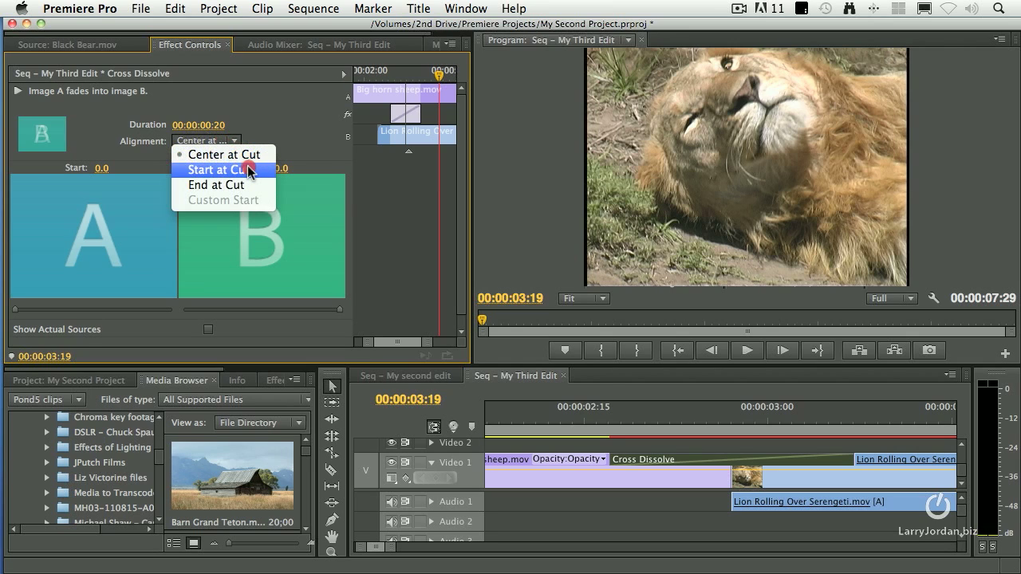
pyautogui.click(250, 169)
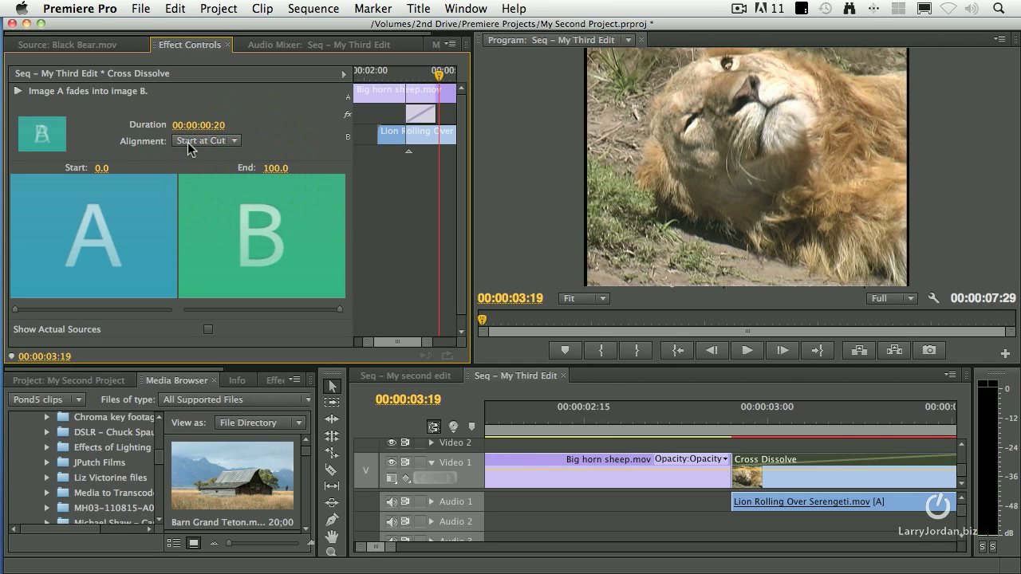
pyautogui.click(216, 142)
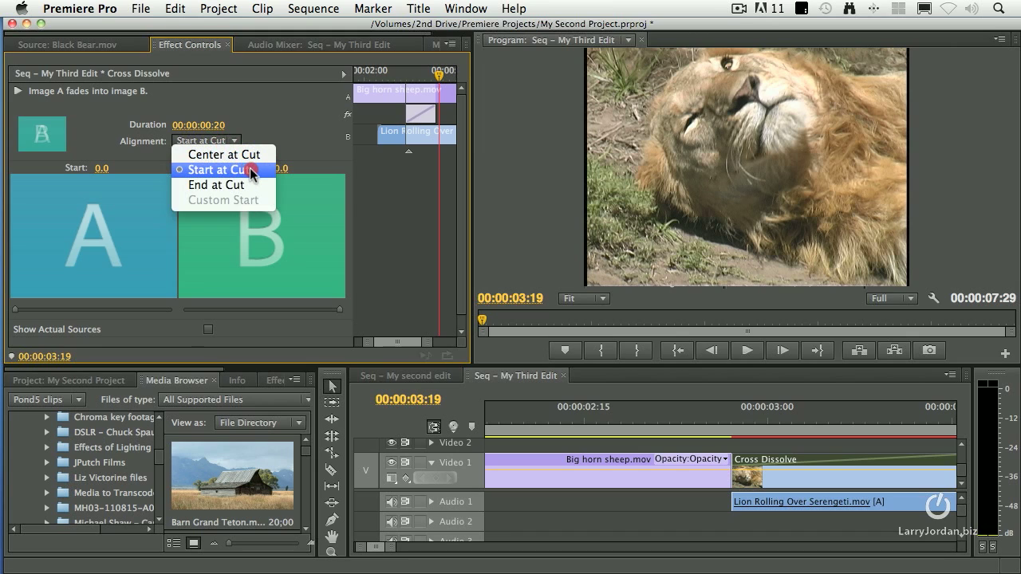
pyautogui.click(250, 169)
pyautogui.click(219, 138)
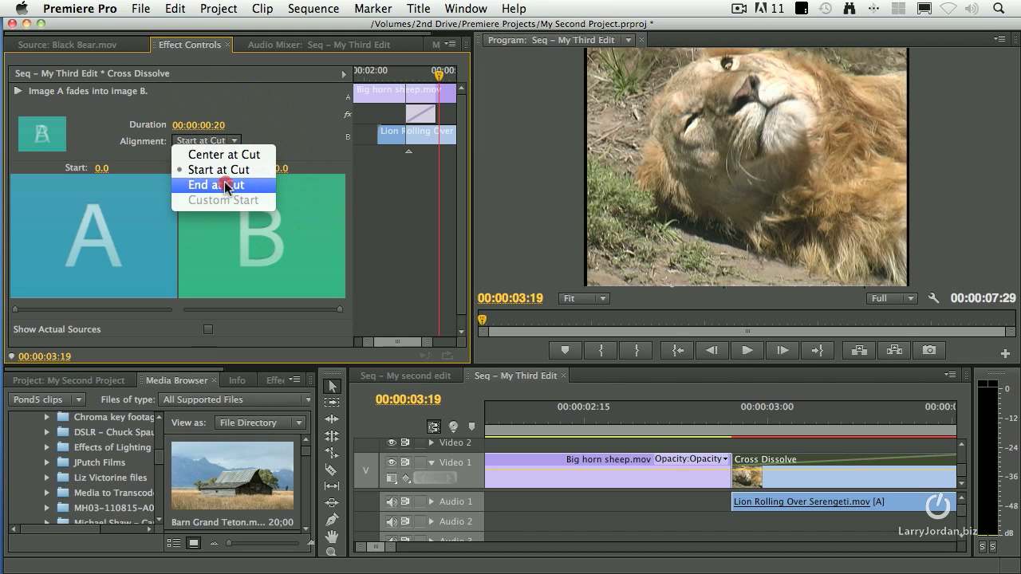
pyautogui.click(226, 185)
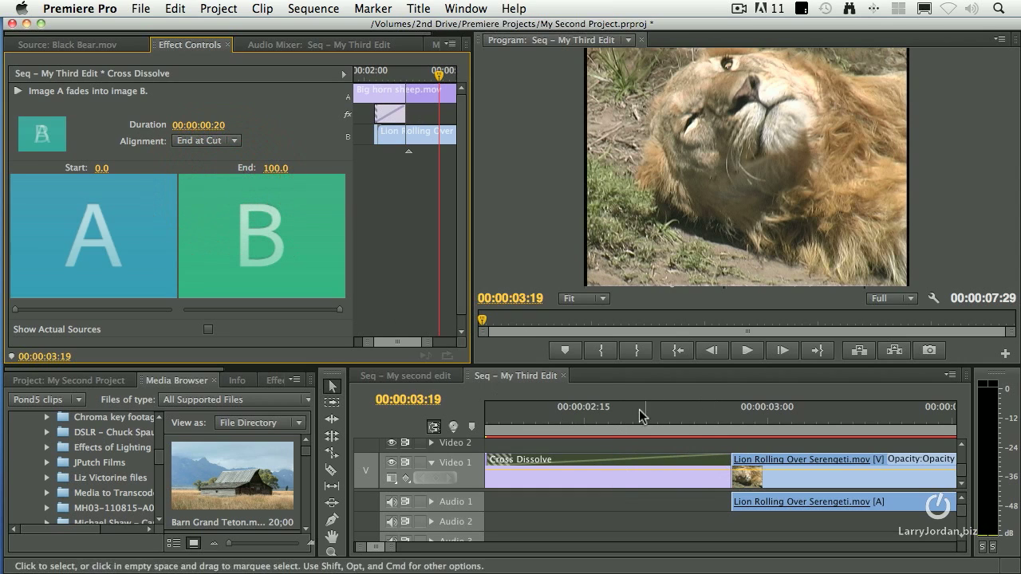
pyautogui.click(222, 141)
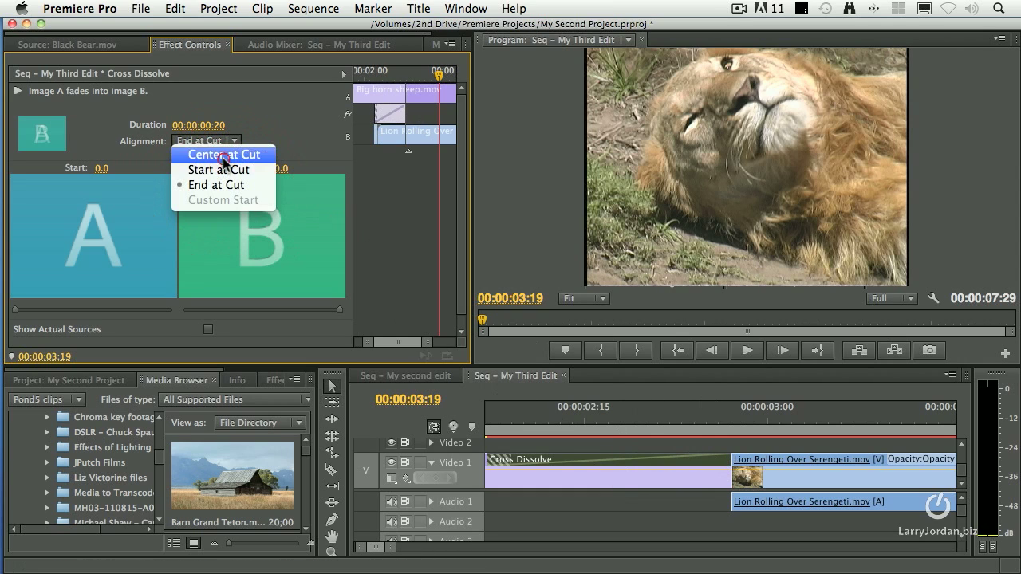
pyautogui.click(223, 156)
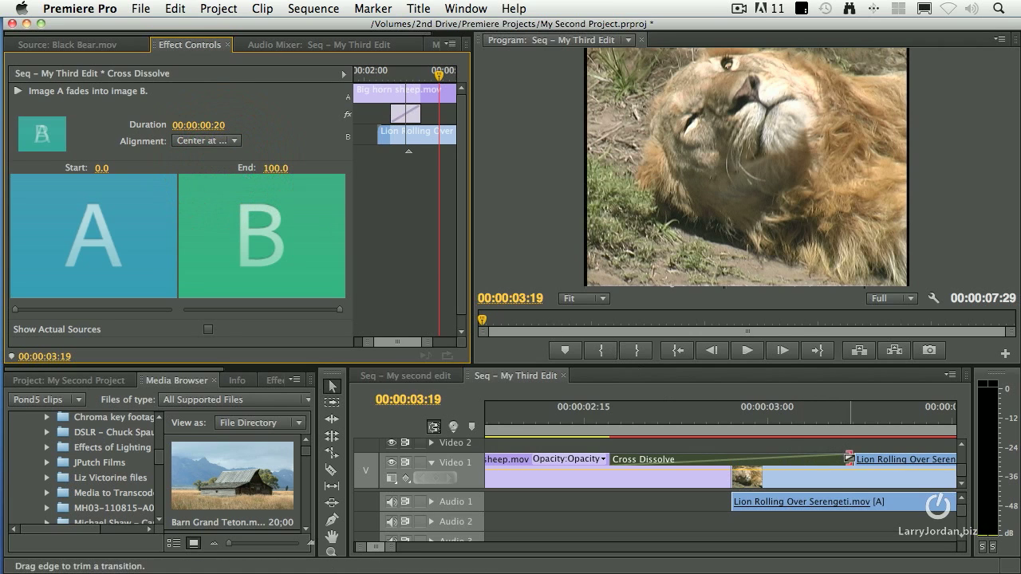
# Trim the dissolve's end and the sheep and lion clip edges so it runs 00:00:00:25
pyautogui.moveTo(848, 459); pyautogui.dragTo(805, 459)
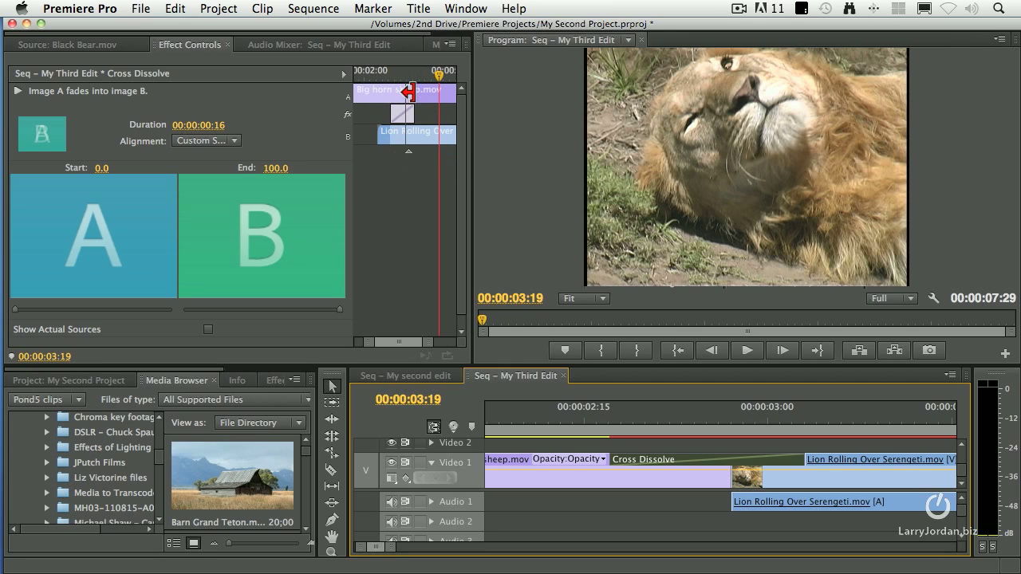
pyautogui.moveTo(409, 92)
pyautogui.mouseDown()
pyautogui.moveTo(426, 92)
pyautogui.moveTo(415, 92)
pyautogui.mouseUp()
pyautogui.moveTo(391, 133); pyautogui.dragTo(414, 117)
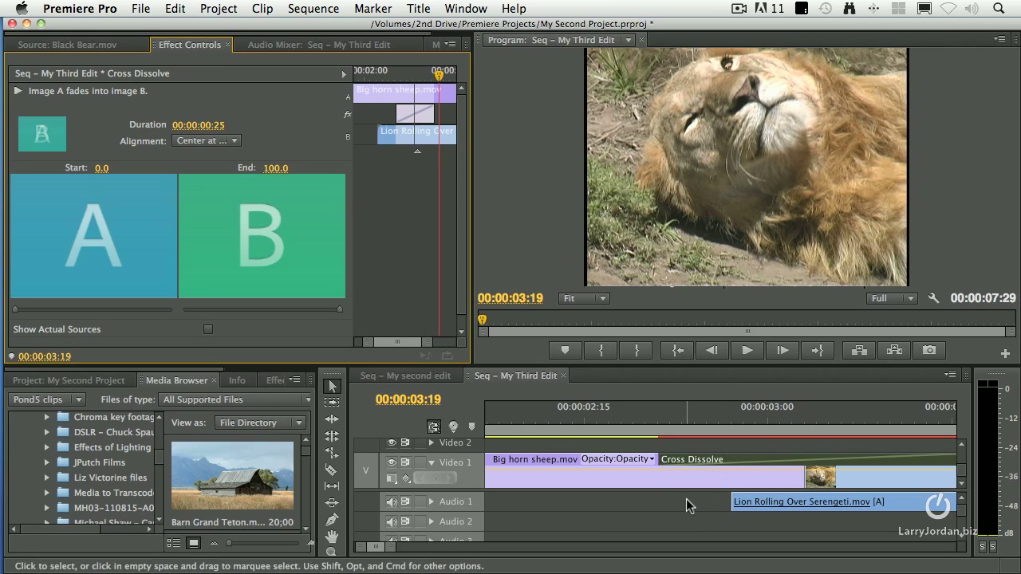
# Select the Cross Dissolve between the sheep and lion clips and delete it
pyautogui.hscroll(2, 689, 506)
pyautogui.click(684, 444)
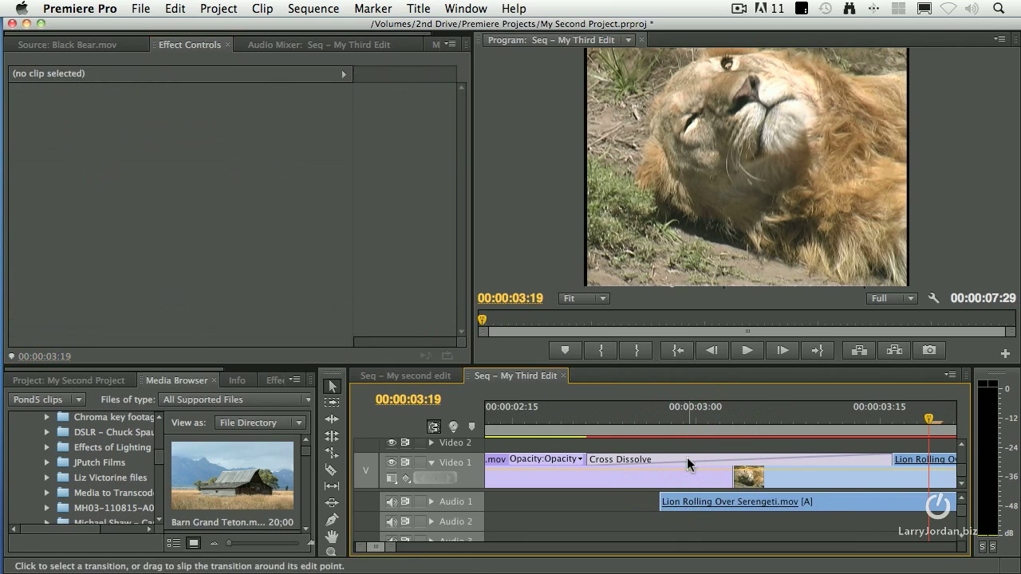
pyautogui.hscroll(1, 685, 466)
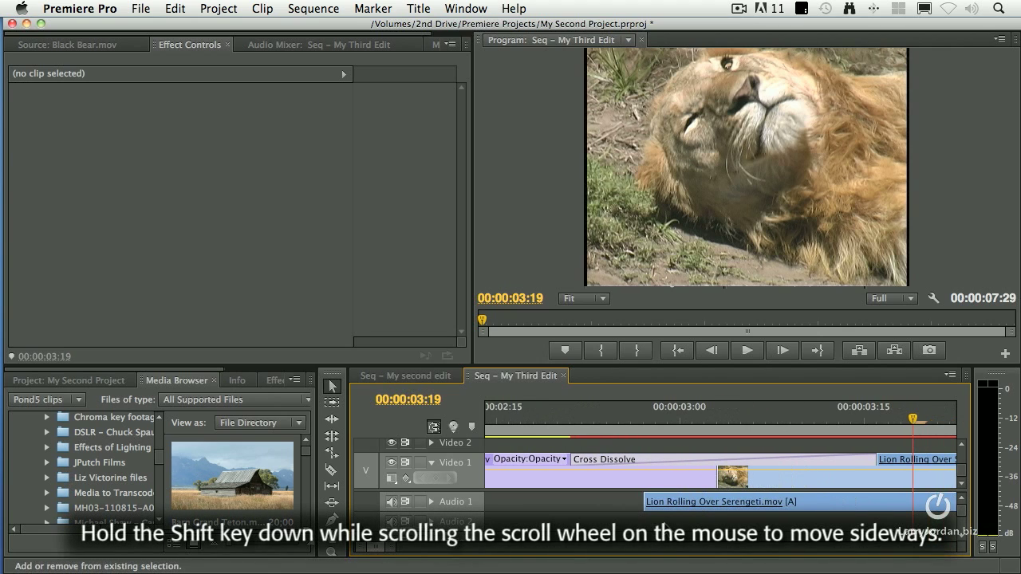
pyautogui.hscroll(-3, 718, 471)
pyautogui.hscroll(4, 718, 471)
pyautogui.hscroll(-3, 718, 471)
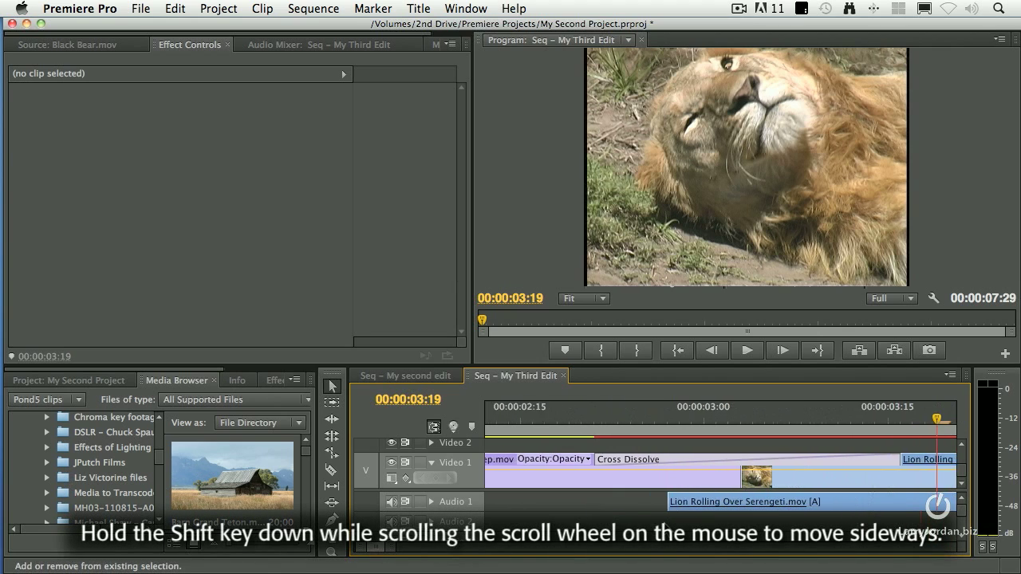
pyautogui.hscroll(2, 718, 471)
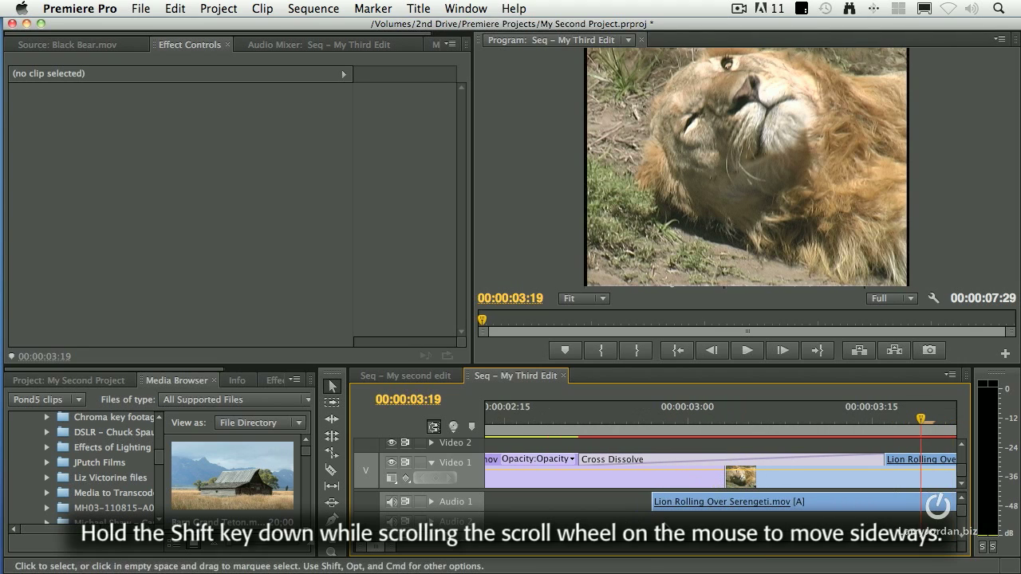
pyautogui.click(656, 457)
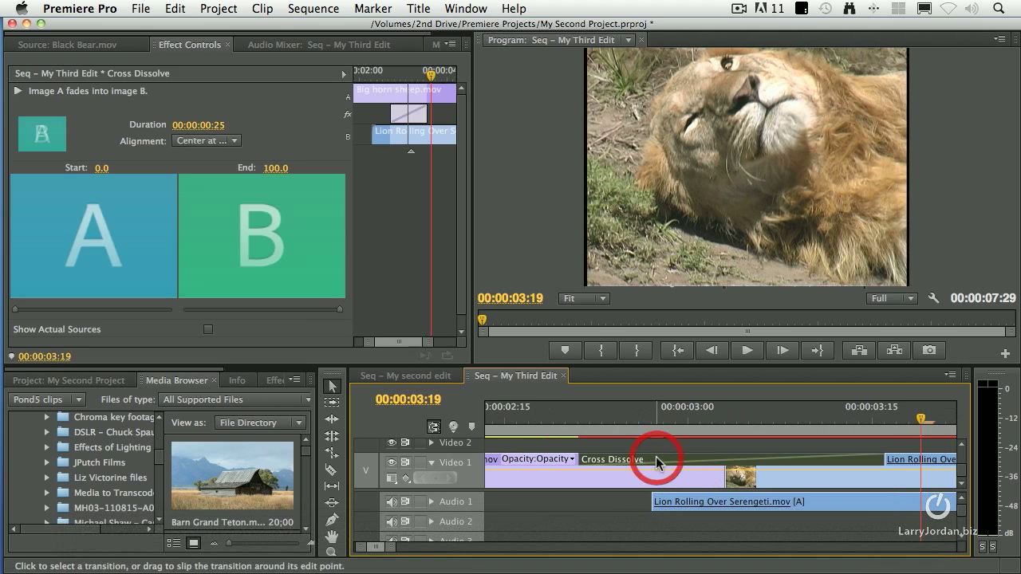
pyautogui.press('Delete')
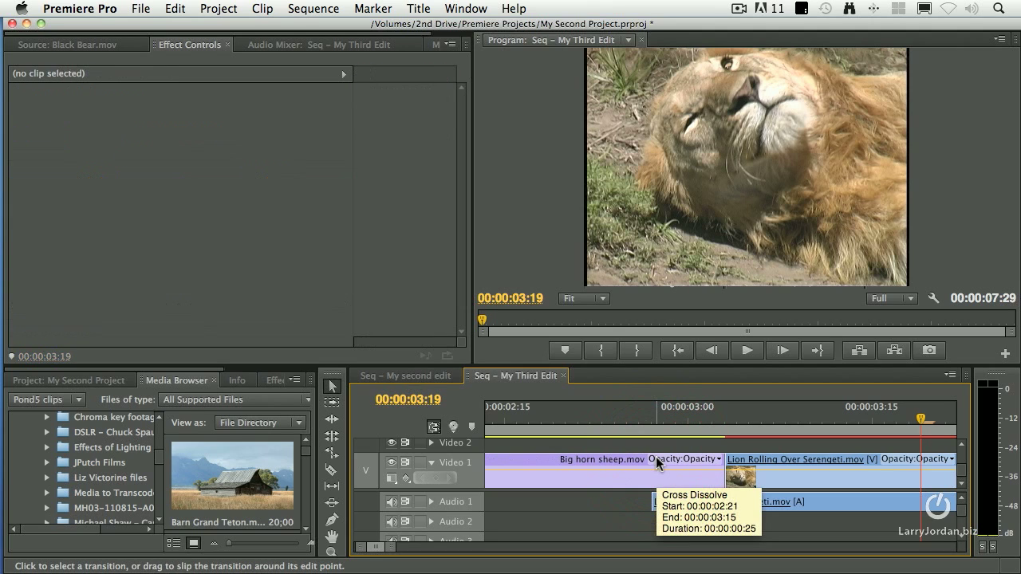
# Reapply the default 20-frame Cross Dissolve on video and a Constant Power audio crossfade
pyautogui.rightClick(724, 469)
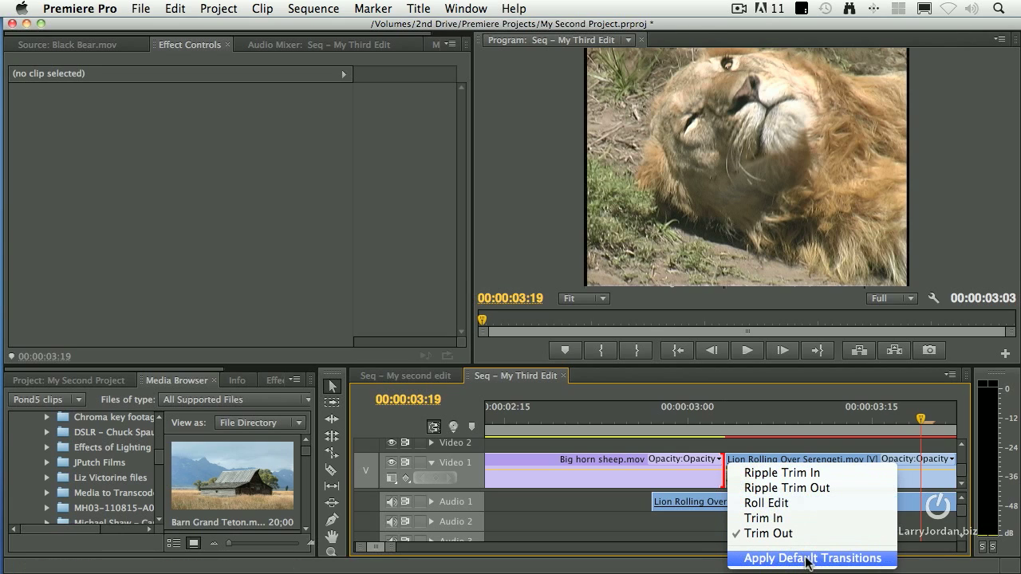
pyautogui.click(807, 559)
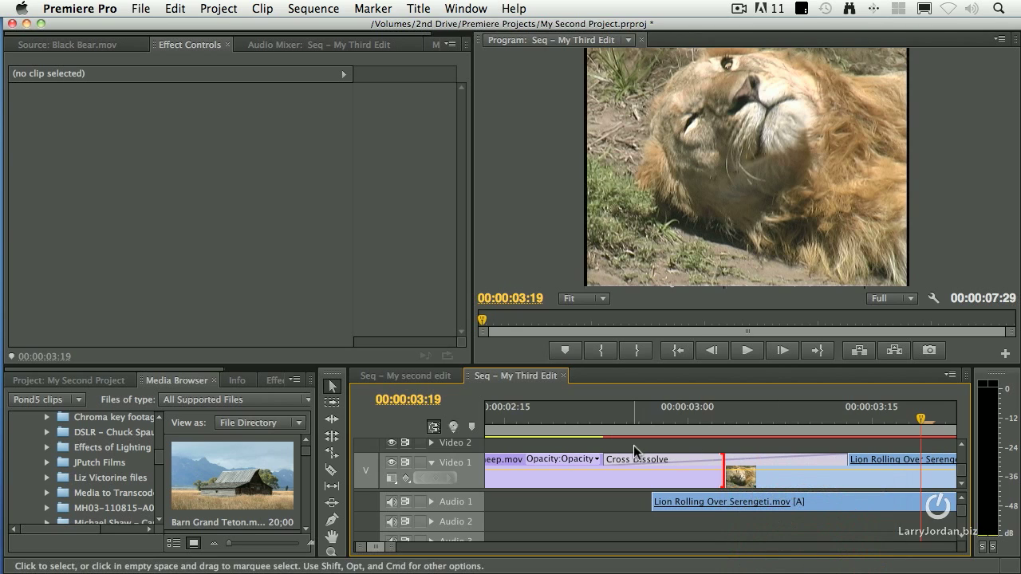
pyautogui.click(703, 459)
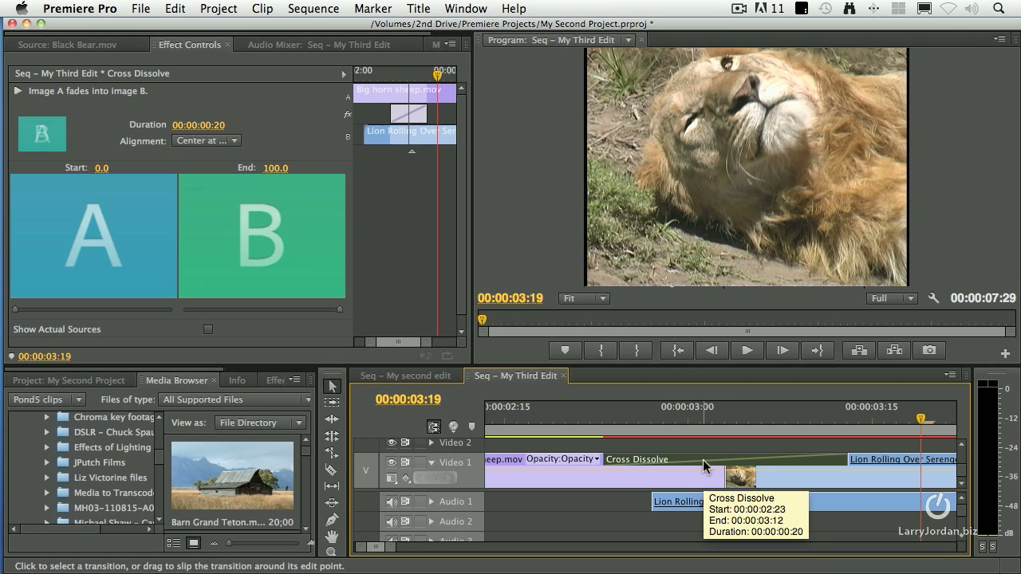
pyautogui.click(726, 504)
pyautogui.press('super+shift+d')
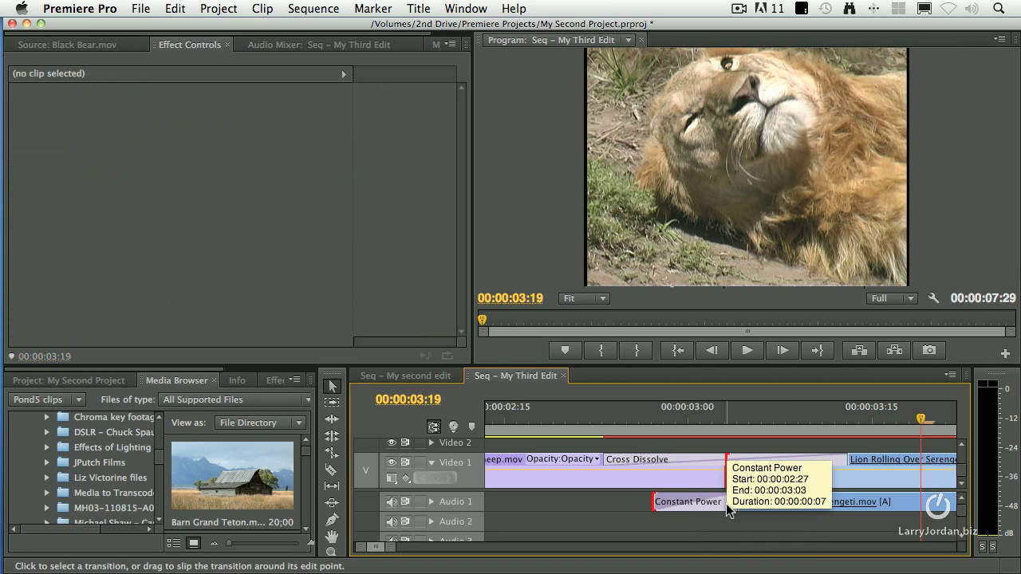